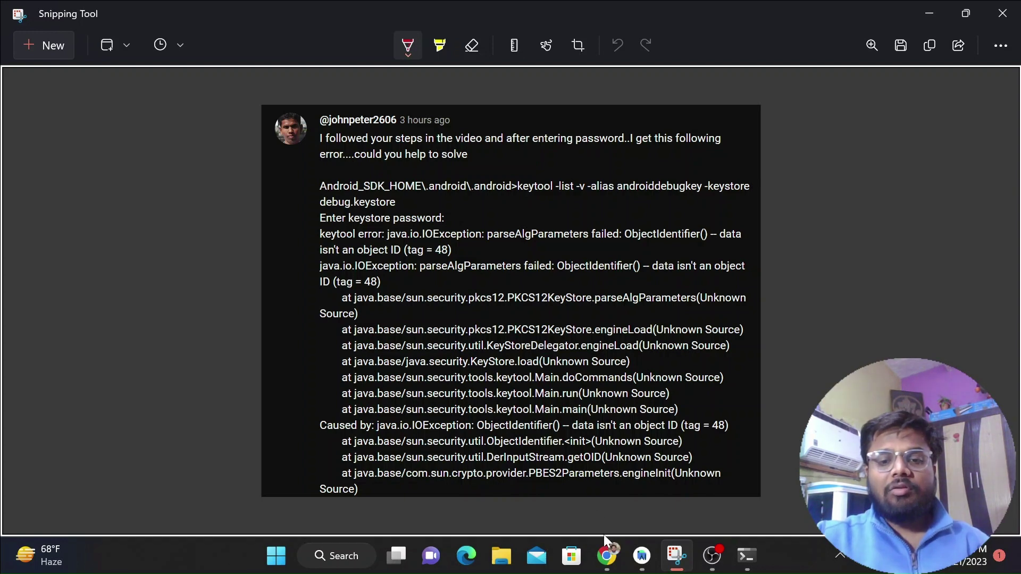
mouse_move(606, 556)
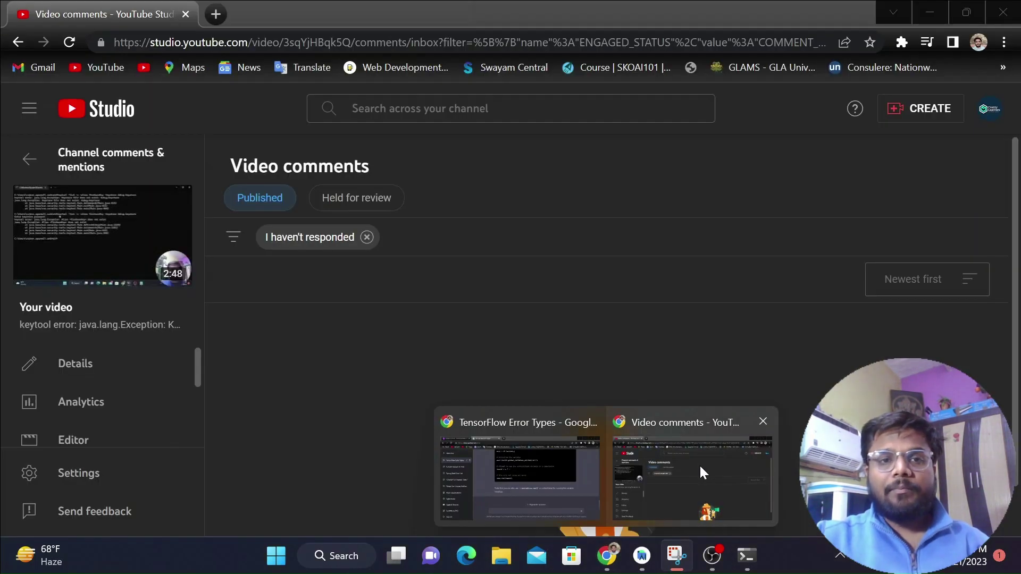
Search 'download java jdk' in a new Chrome tab and open Oracle's Java Downloads result
left_click(699, 465)
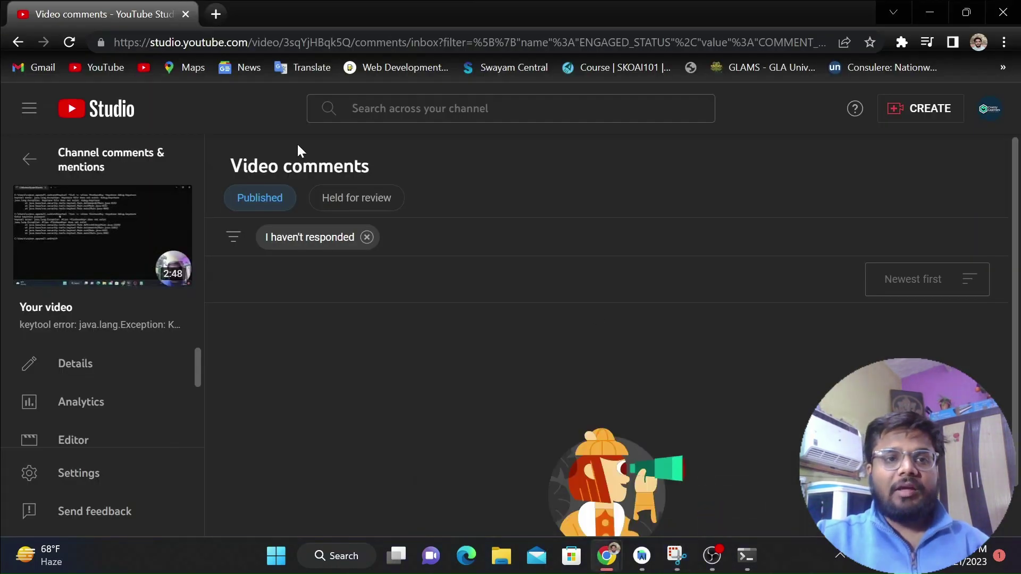
left_click(216, 14)
type("do")
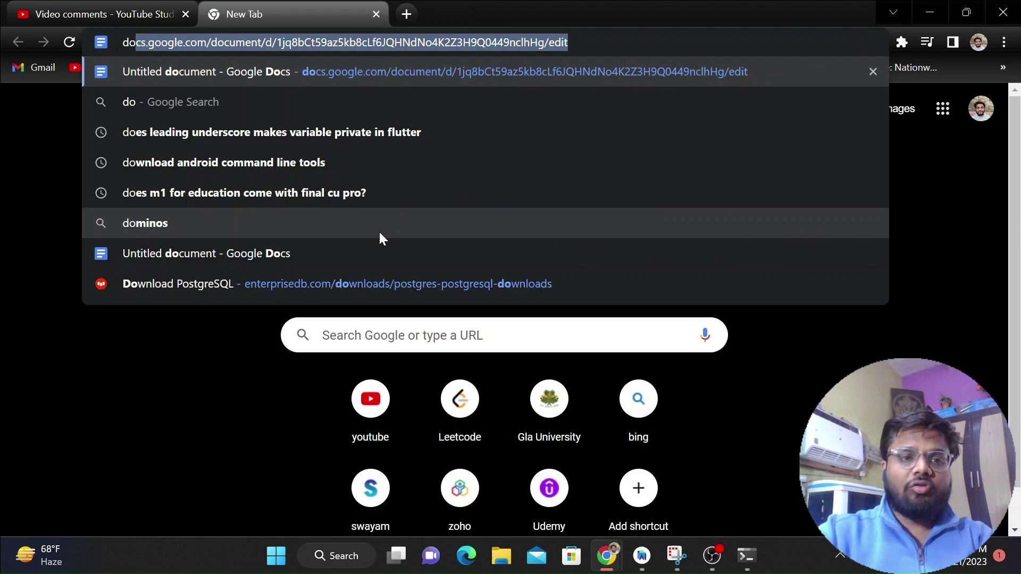
type("wnload java ")
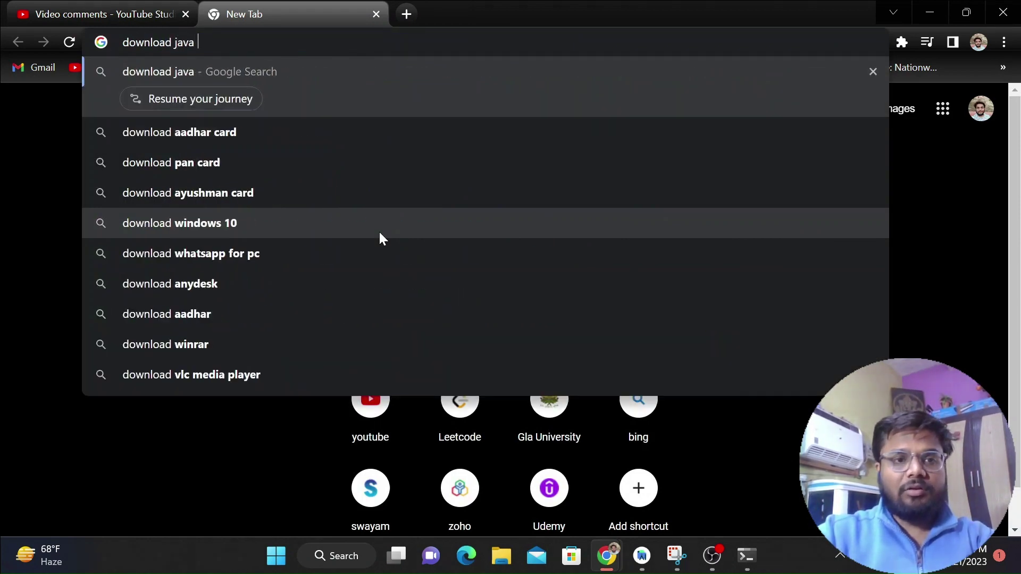
type("jdk")
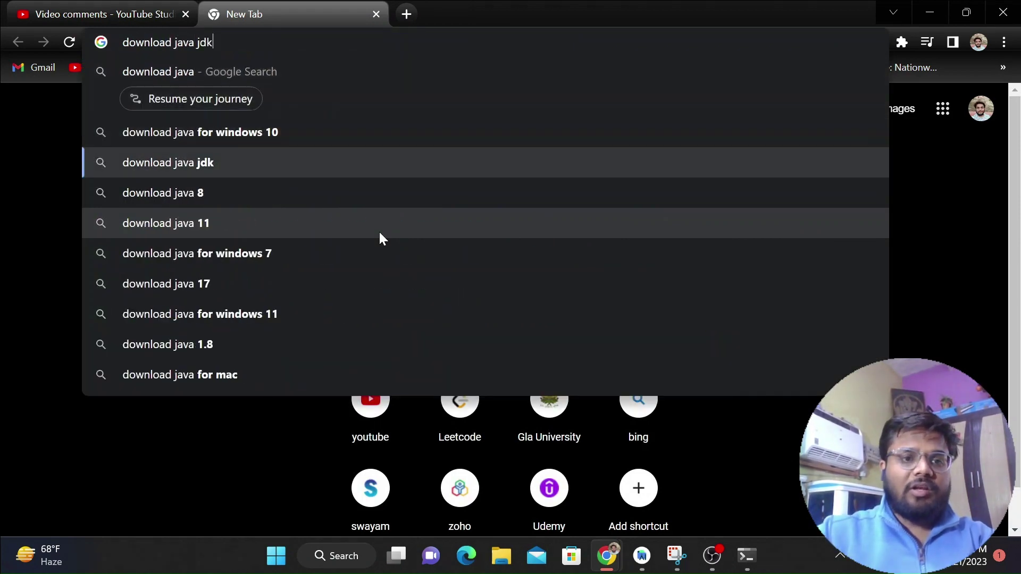
key("Return")
left_click(310, 258)
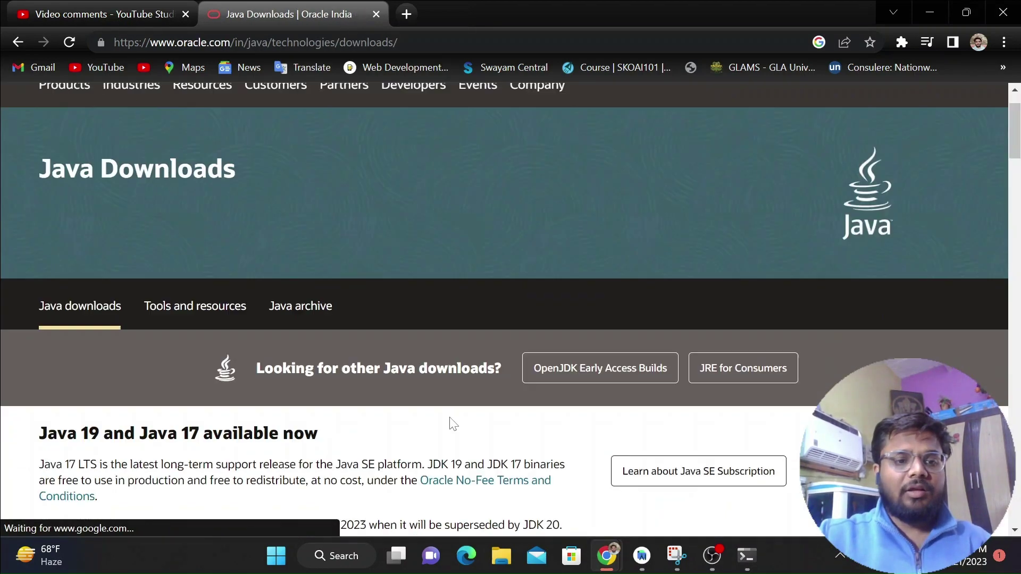
scroll(449, 417, "down", 3)
scroll(450, 417, "down", 2)
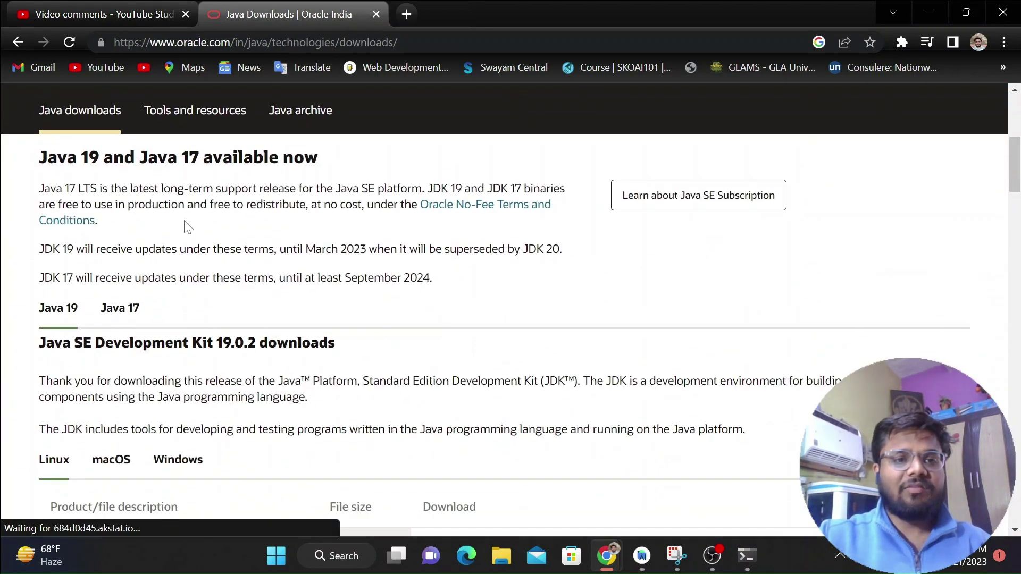
scroll(307, 228, "down", 2)
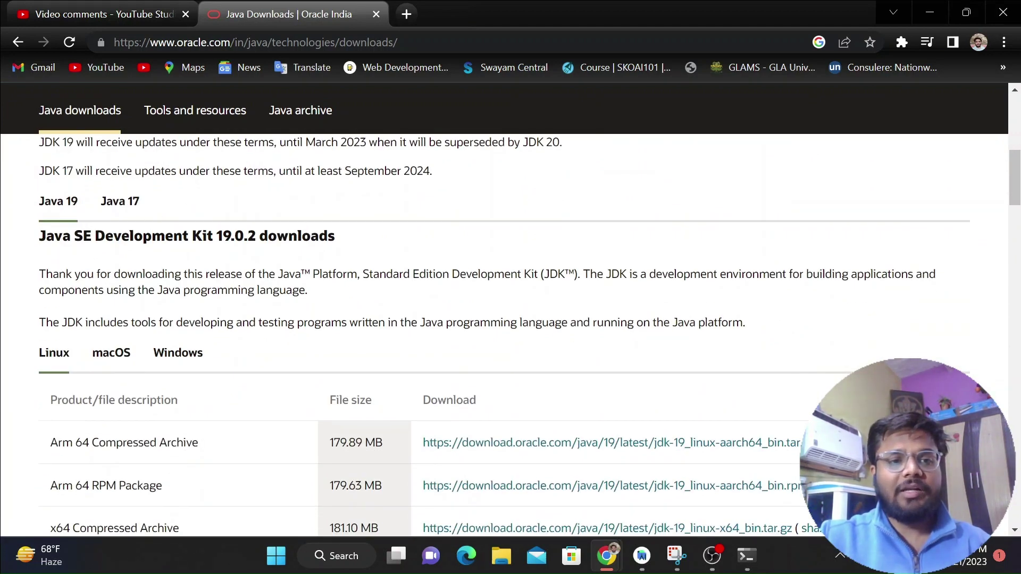
scroll(266, 275, "down", 3)
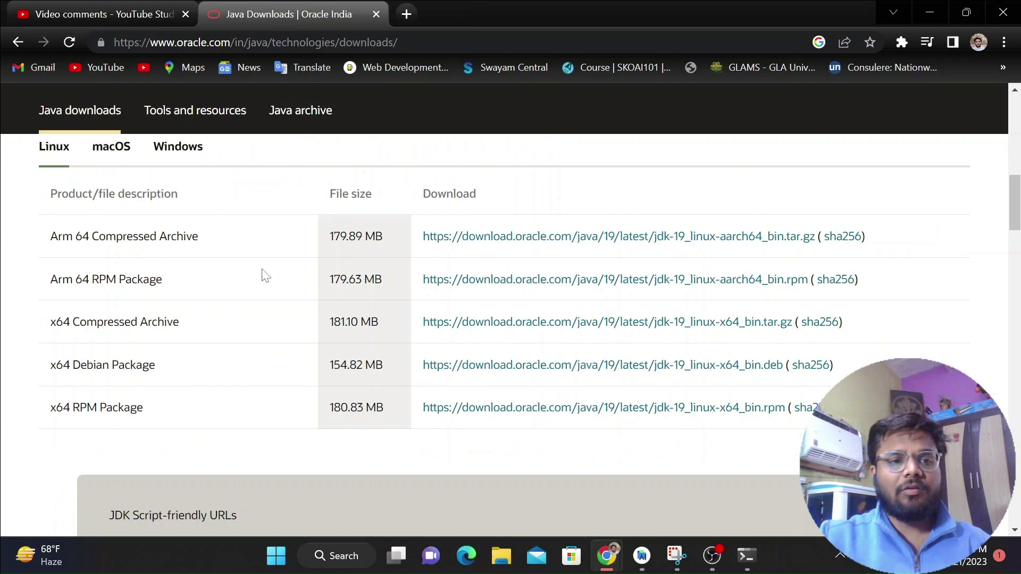
scroll(265, 275, "up", 1)
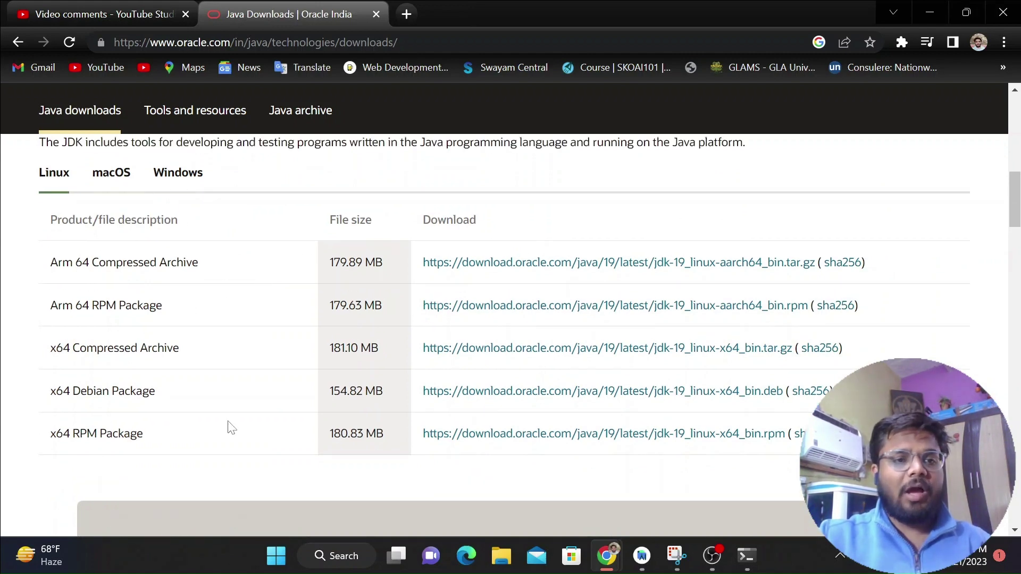
Show the Windows downloads for JDK 19.0.2: archive, installer and MSI installer
left_click(178, 172)
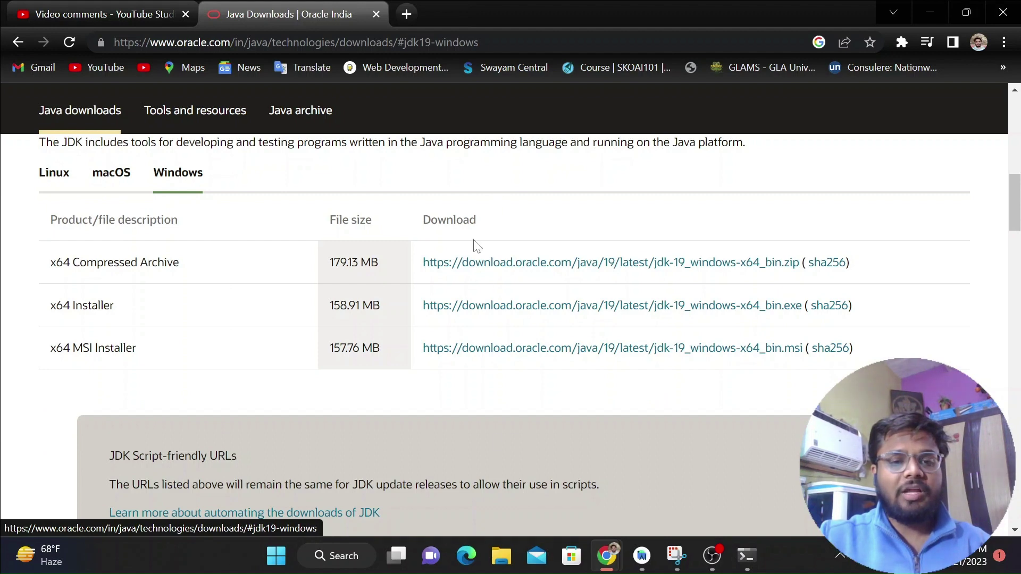
scroll(409, 407, "up", 1)
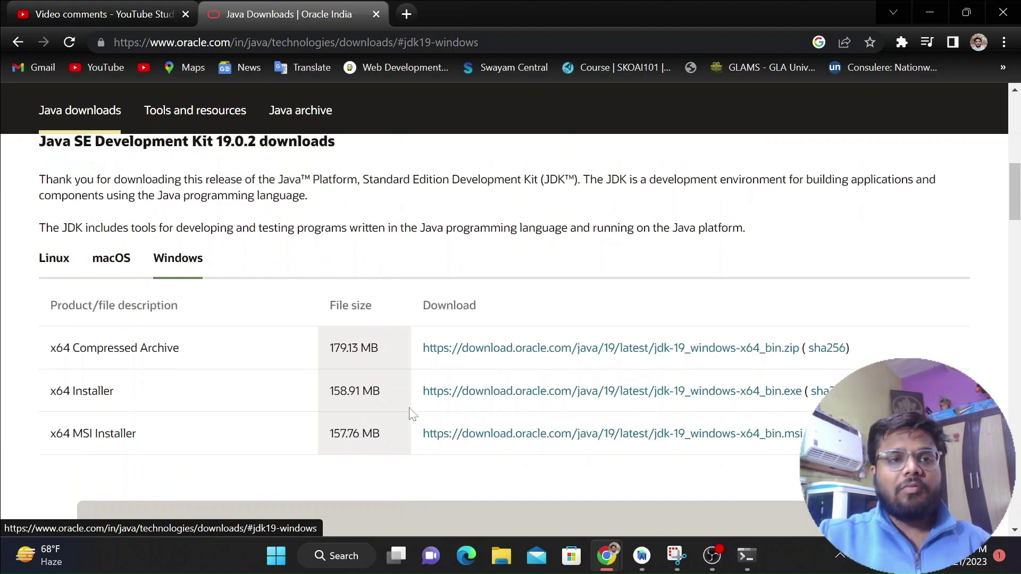
Run java --version in Command Prompt, highlight 'java 17.0.4', then return to the keytool screenshot
left_click(745, 555)
type("java ")
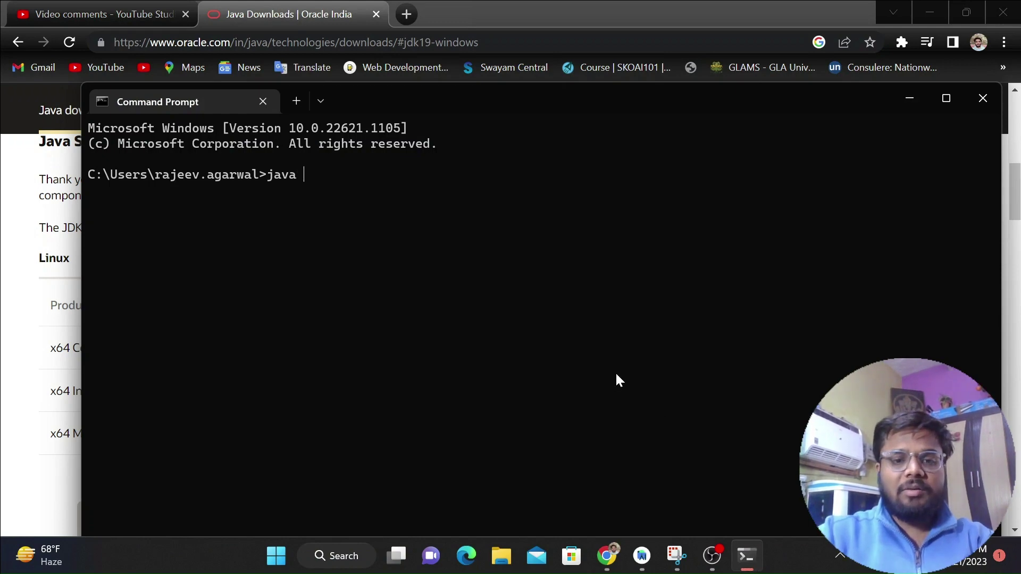
type("--version")
key("Return")
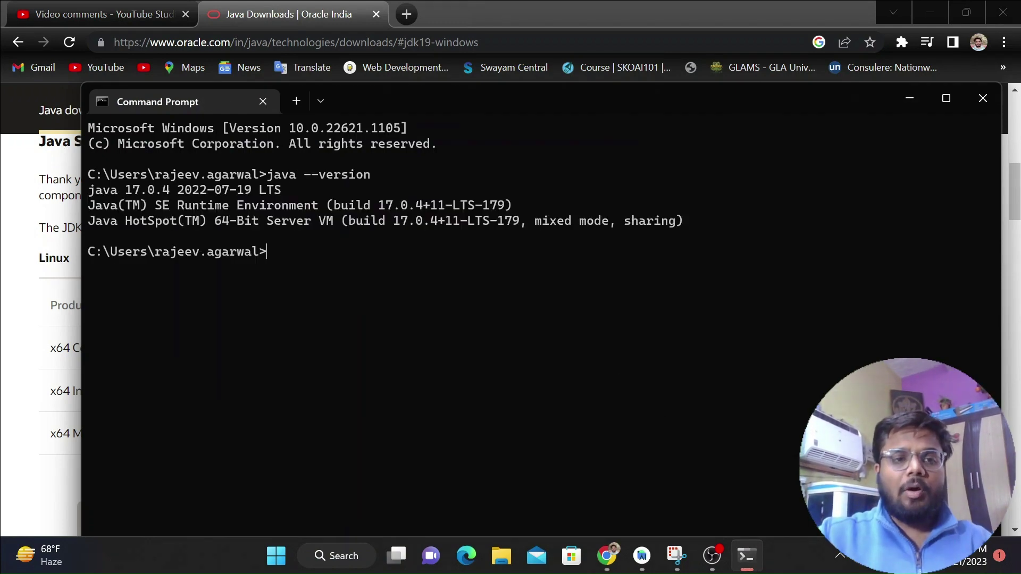
left_click_drag(85, 190, 165, 192)
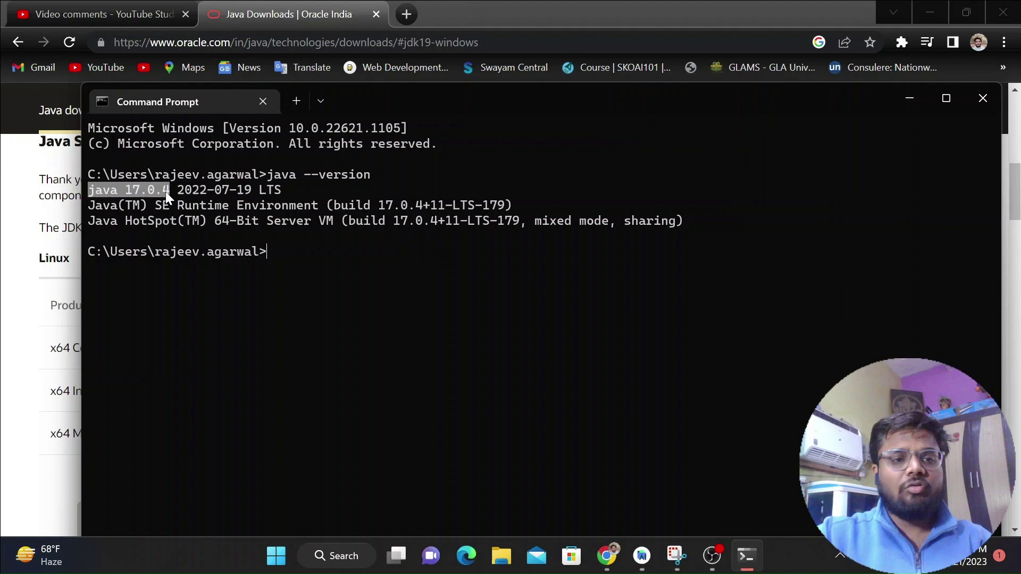
left_click(676, 556)
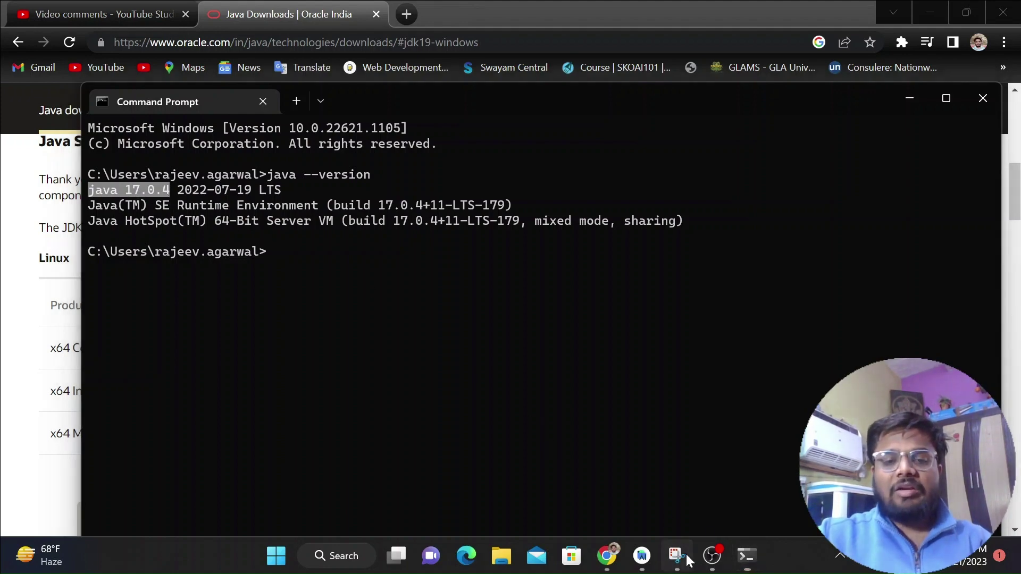